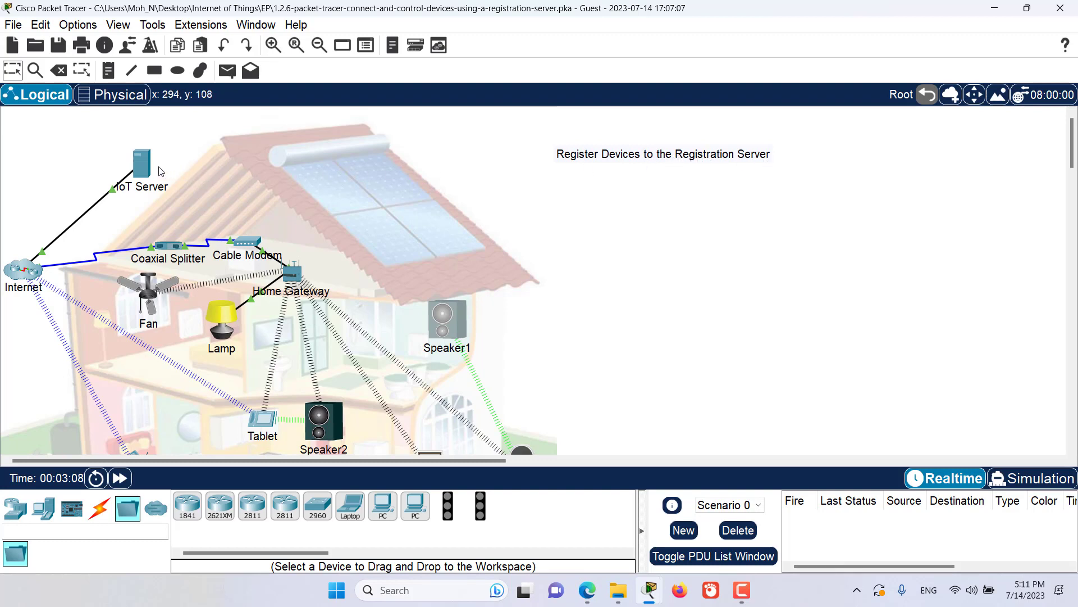
- Move the IoT Server icon slightly up and to the right on the Logical workspace
drag(149, 170, 161, 161)
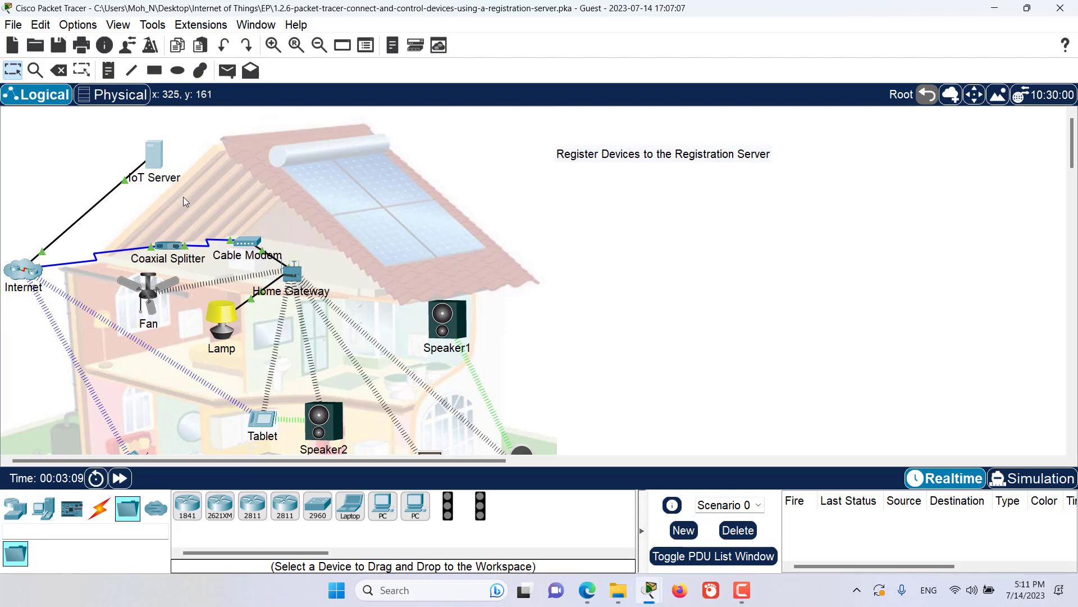
click(155, 157)
click(459, 104)
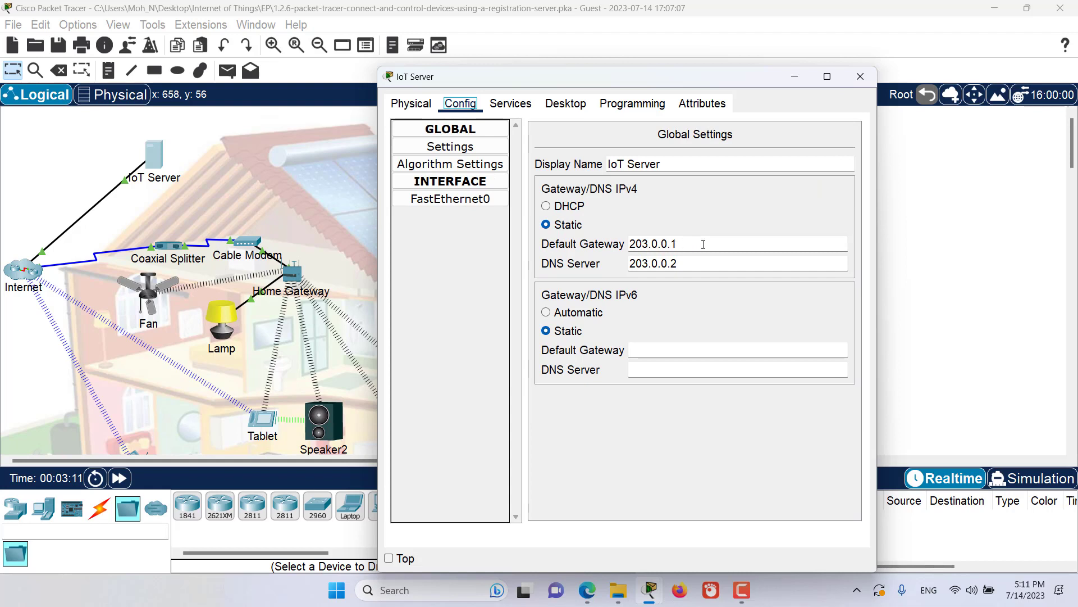
drag(693, 244, 621, 243)
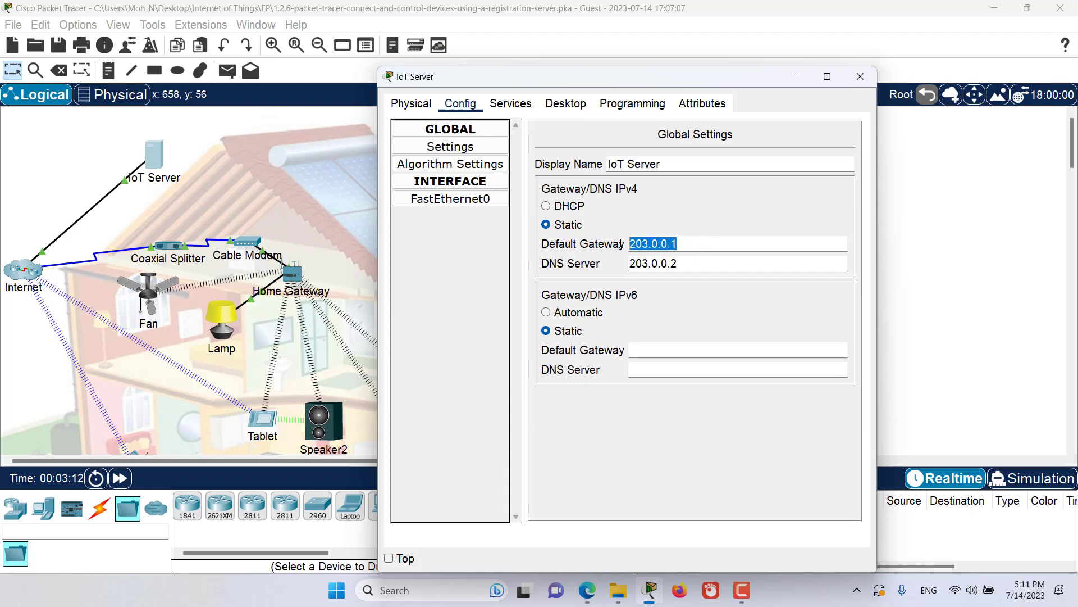
click(506, 105)
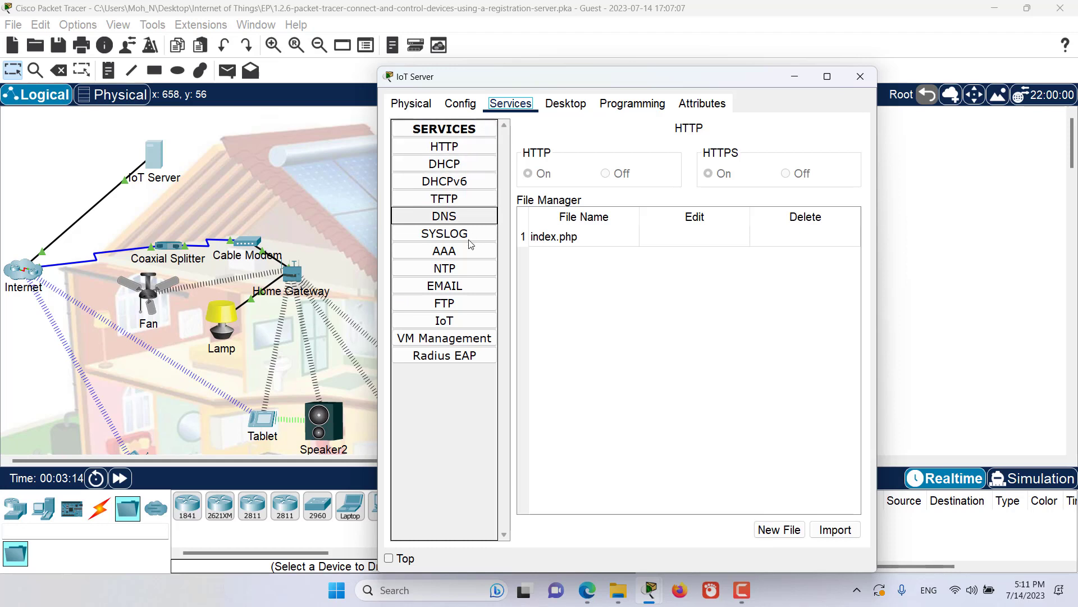
click(445, 320)
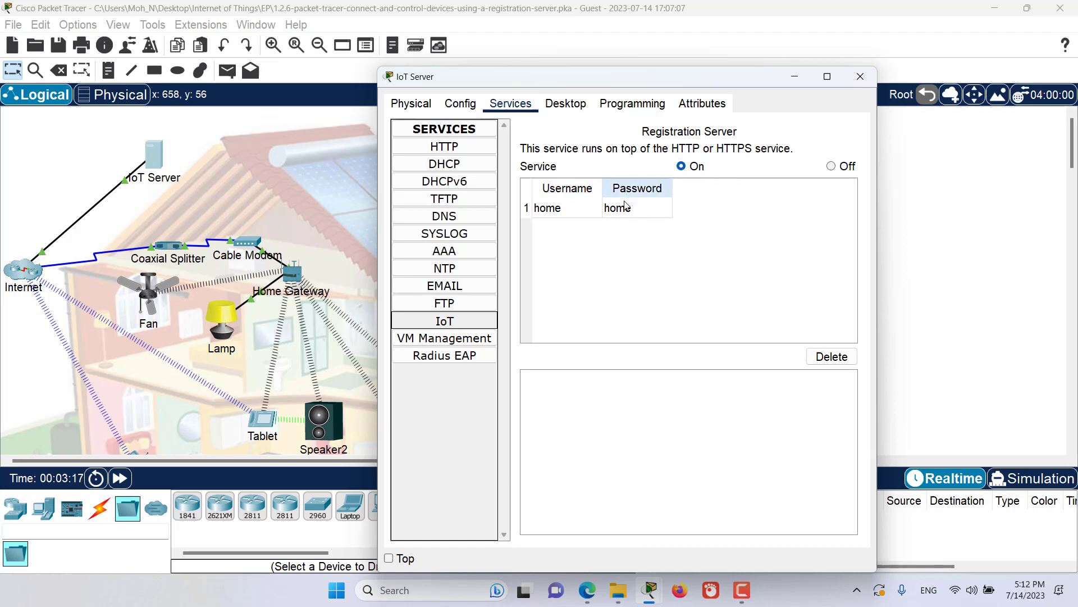
click(867, 79)
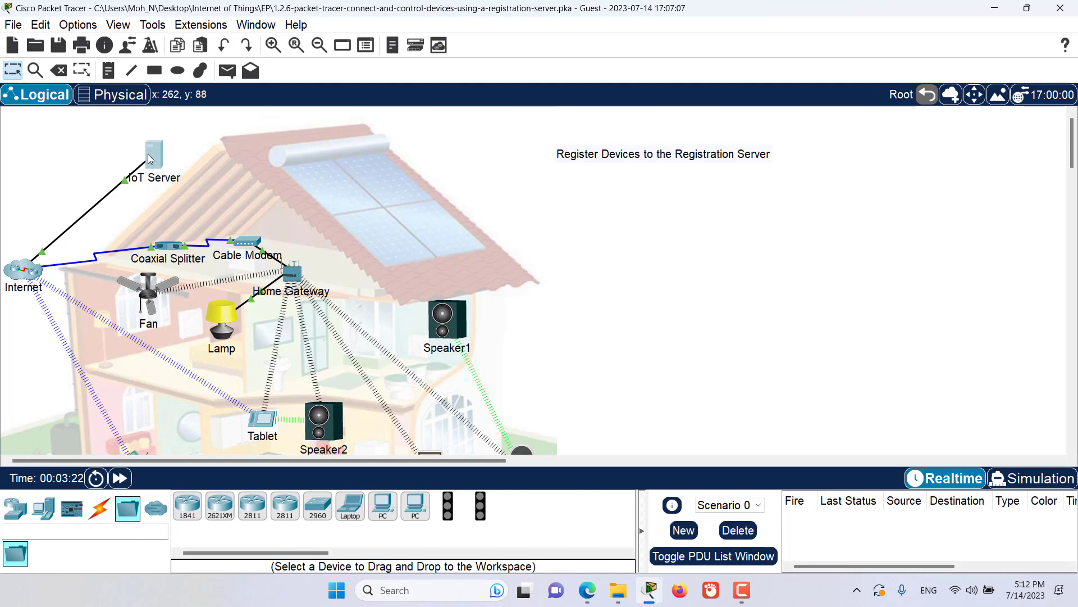
drag(149, 155, 110, 146)
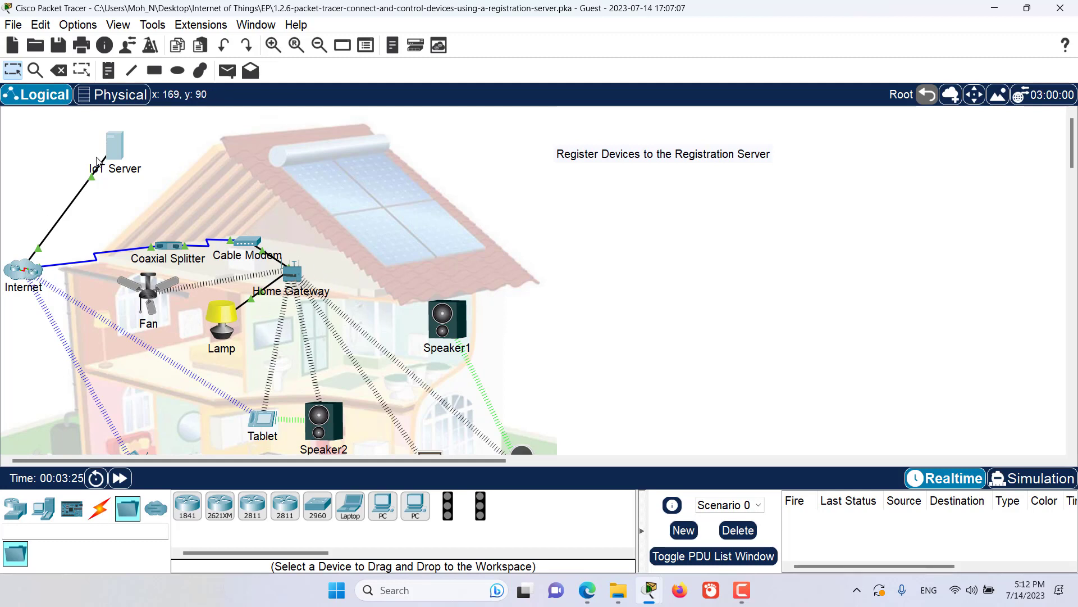
click(264, 422)
click(510, 104)
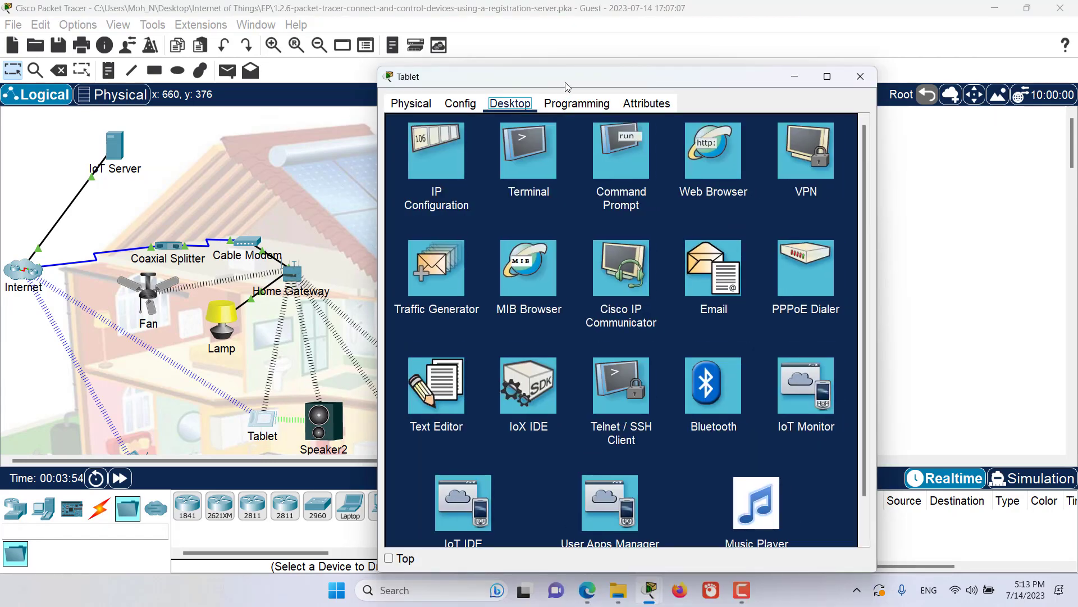
drag(566, 85, 572, 59)
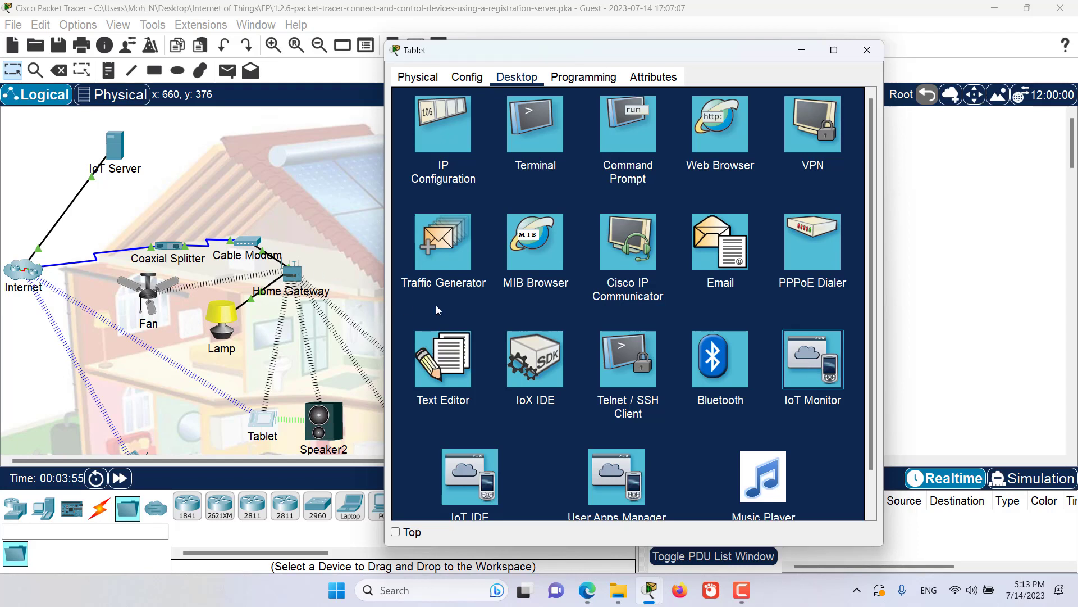
- Log in to the Tablet's IoT Monitor at 192.168.25.1 to confirm Lamp, Fan and Door are listed
click(825, 362)
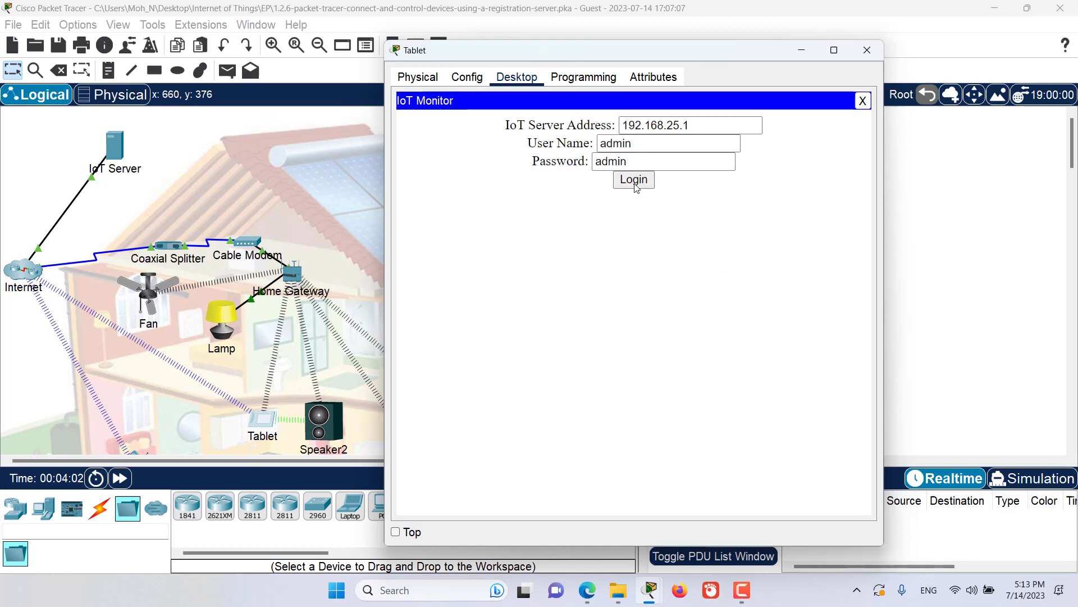
click(635, 183)
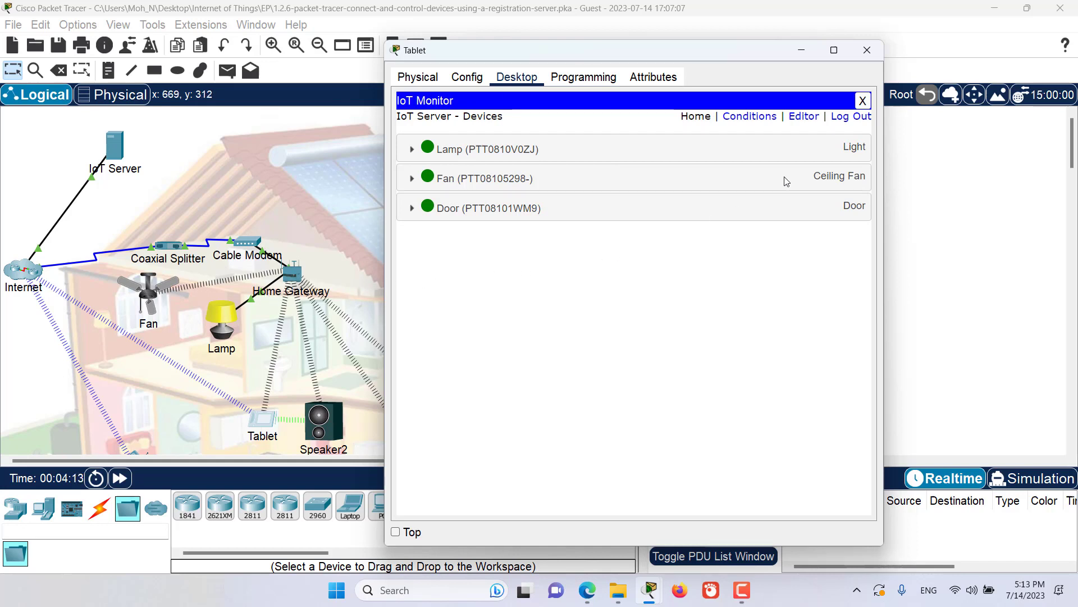
click(863, 102)
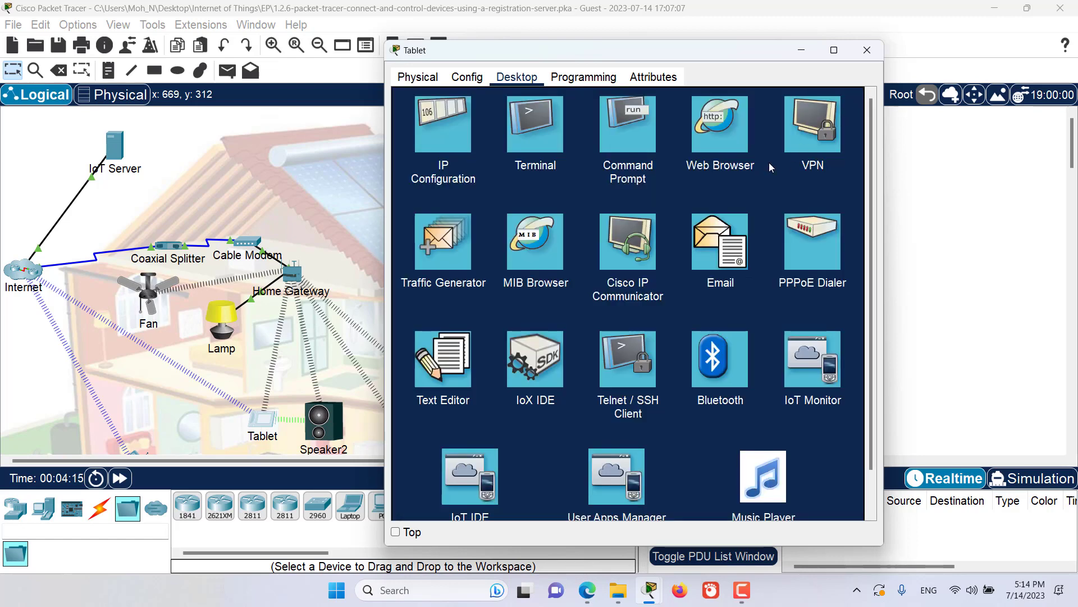
- Load the registration server at 203.0.0.3 in the Tablet's web browser
click(718, 131)
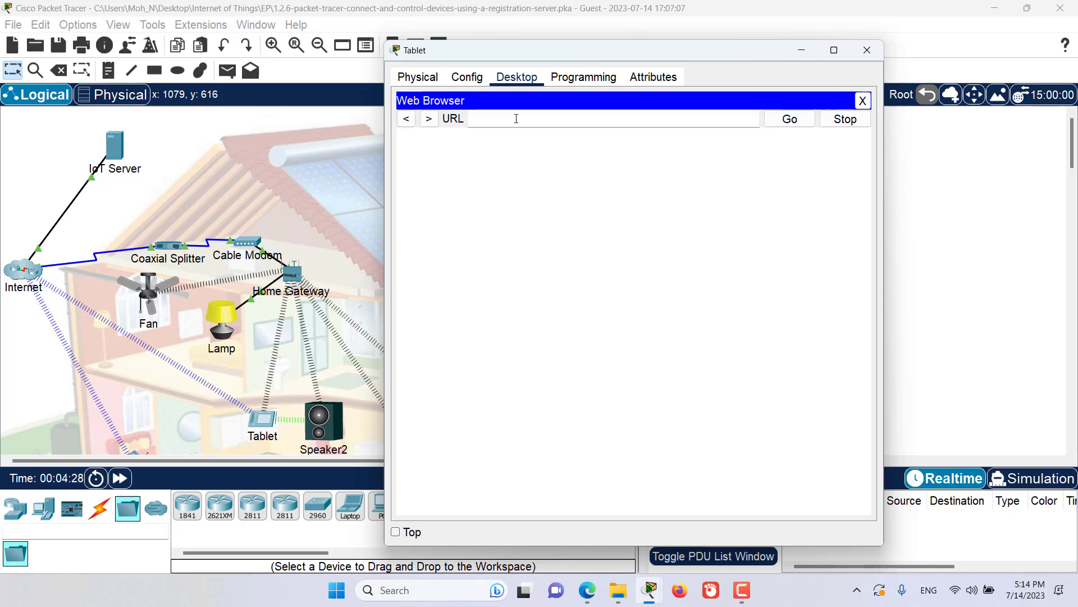
text(203.)
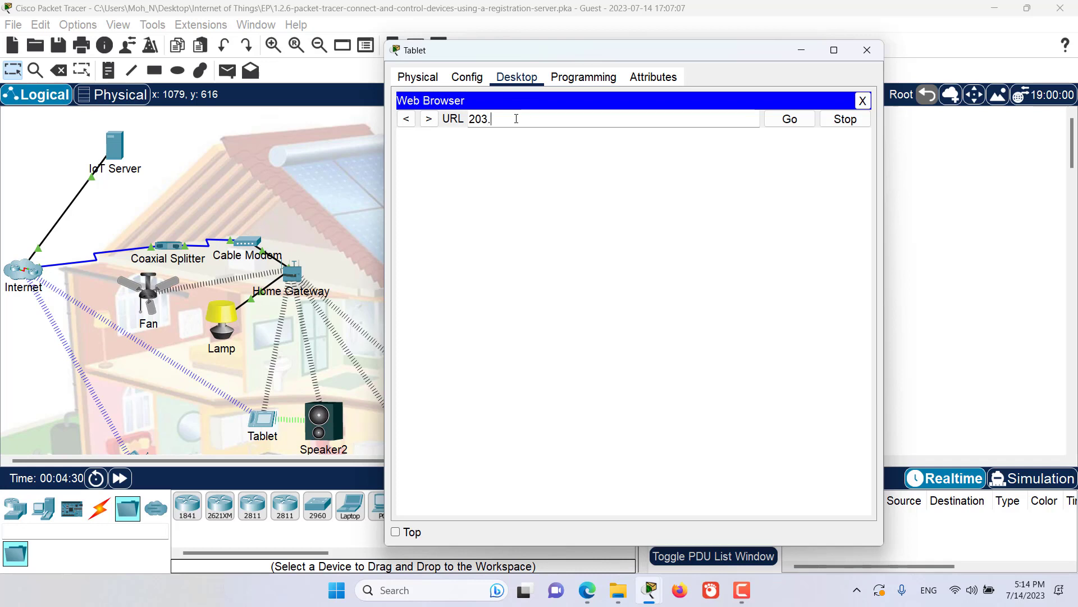
text(0.0.3)
click(790, 118)
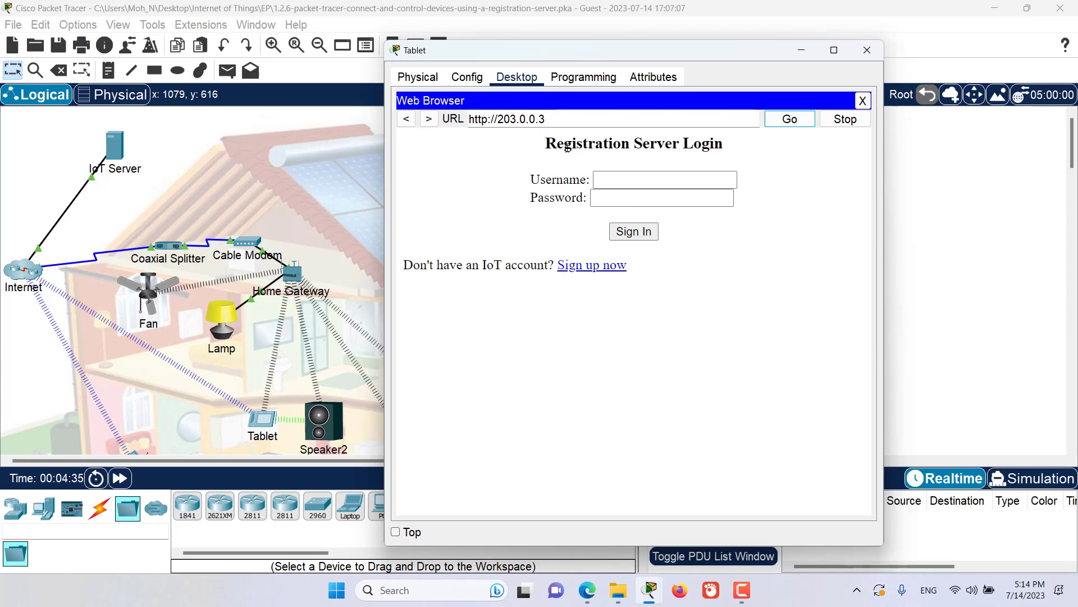
- Sign in with the registration account's username and password, then minimise the Tablet
click(624, 175)
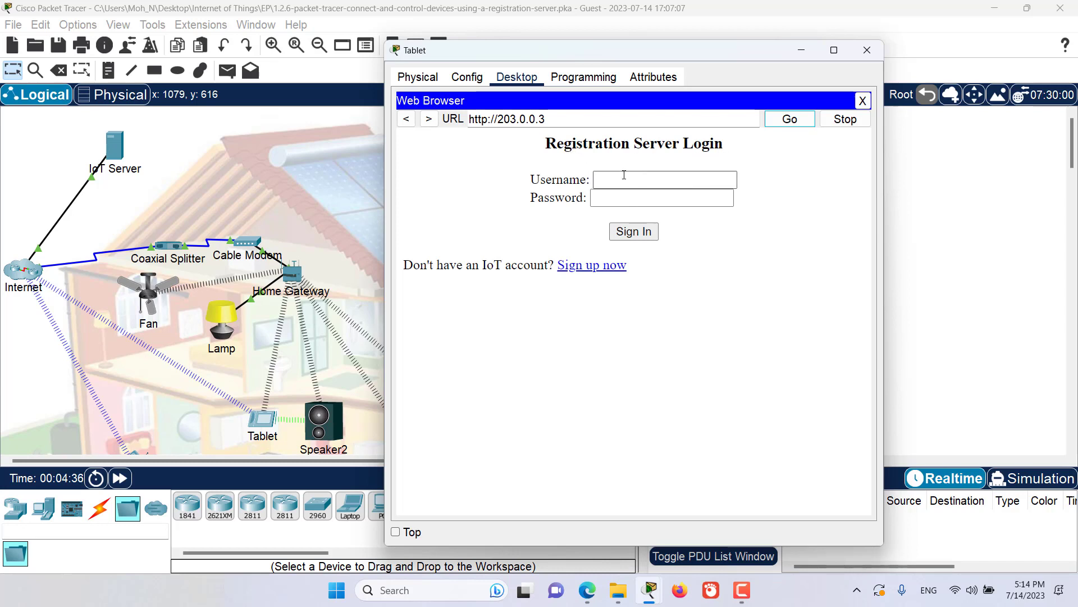
click(644, 174)
text(home)
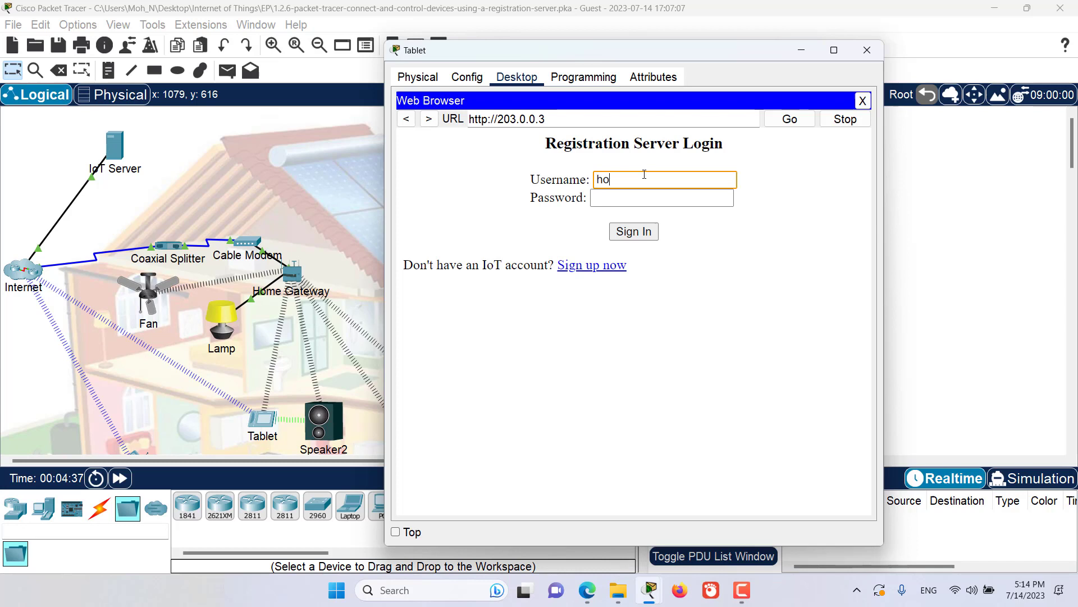
key(Tab)
text(home)
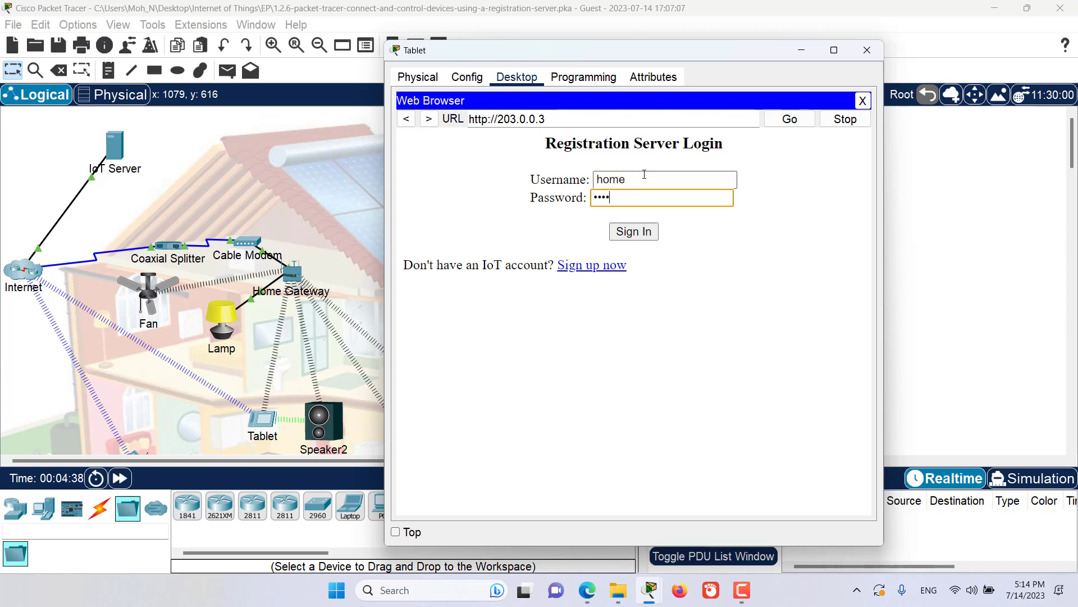
click(628, 232)
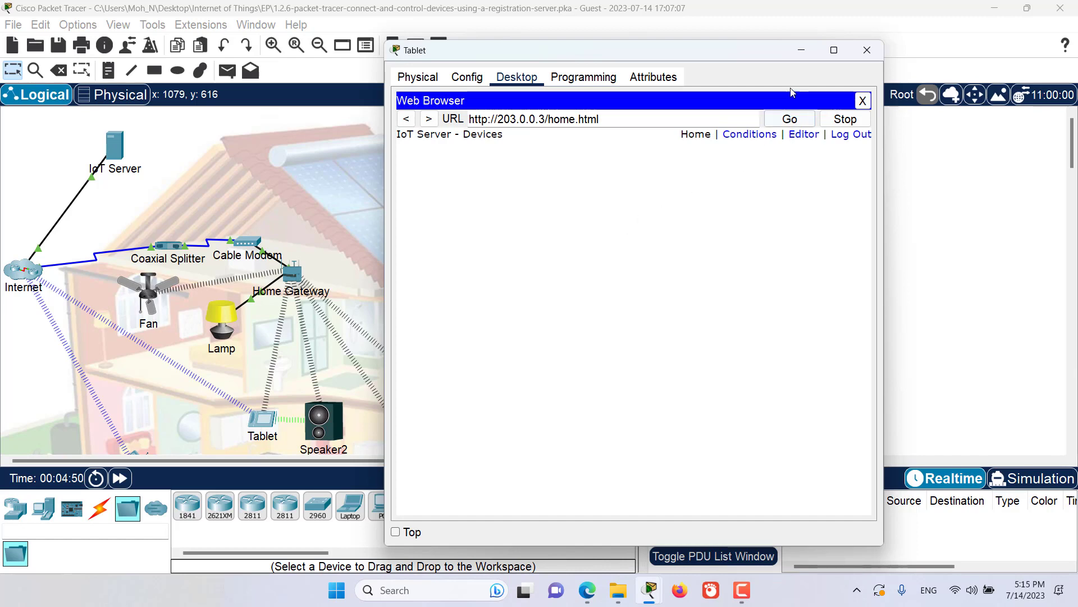
click(803, 52)
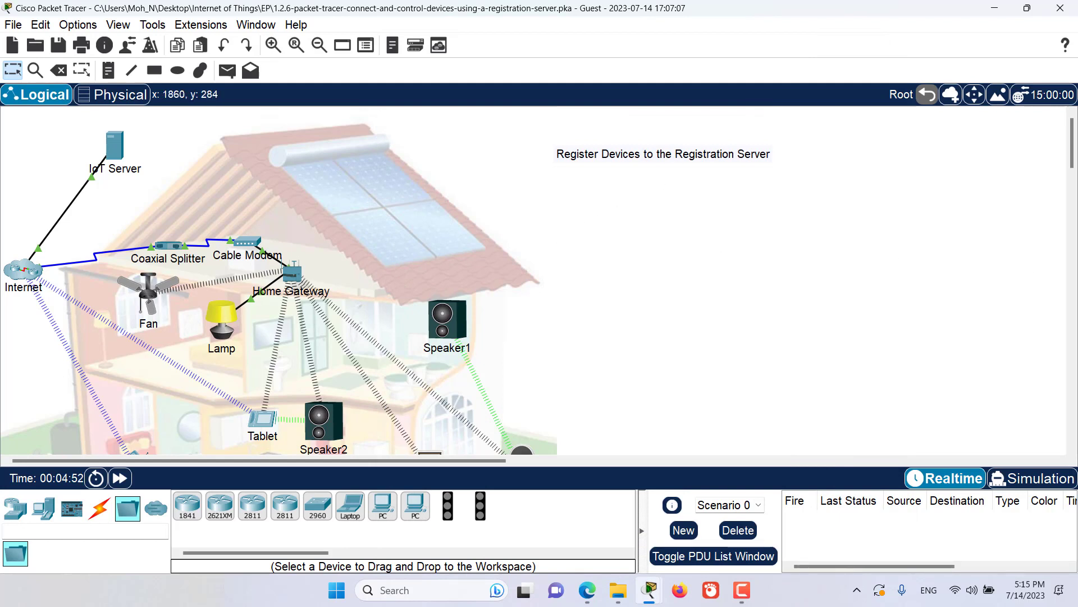
- Connect the Fan to Remote Server 203.0.0.3 using the registration account's credentials
click(148, 294)
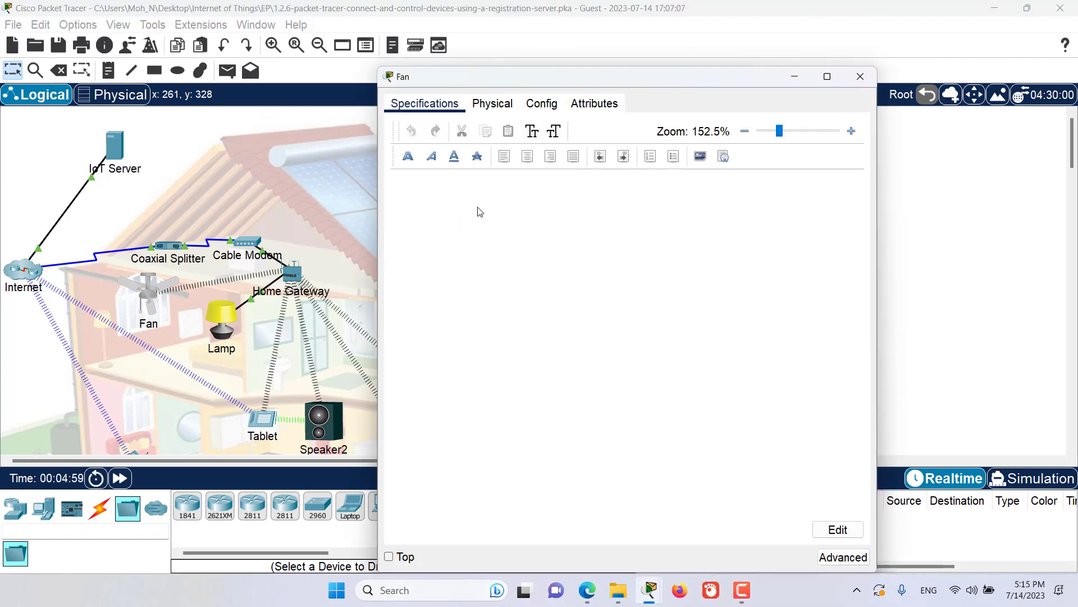
click(548, 109)
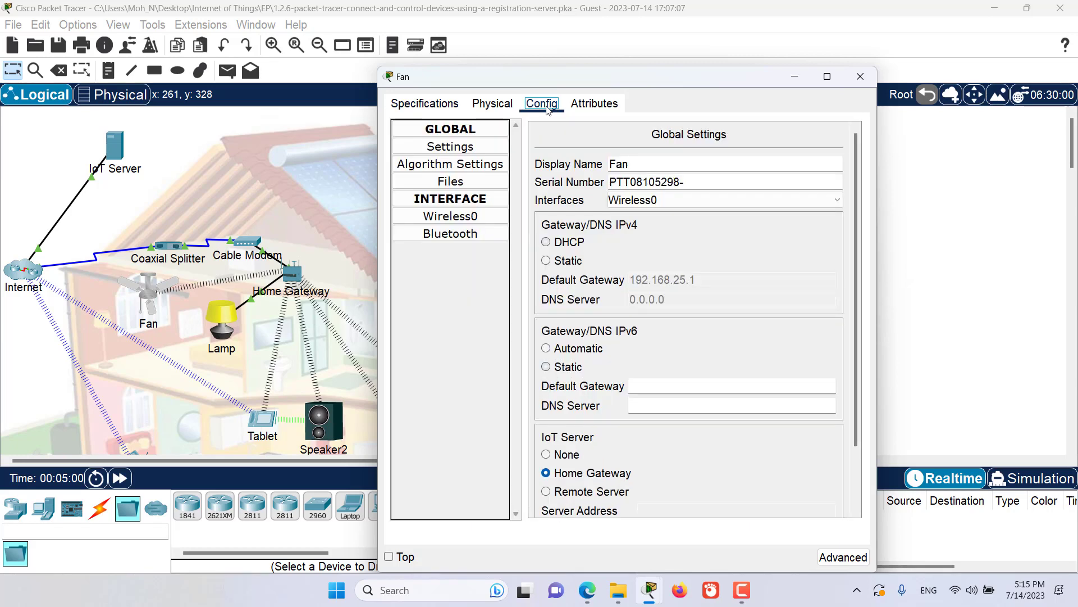
scroll(661, 326, down, 3)
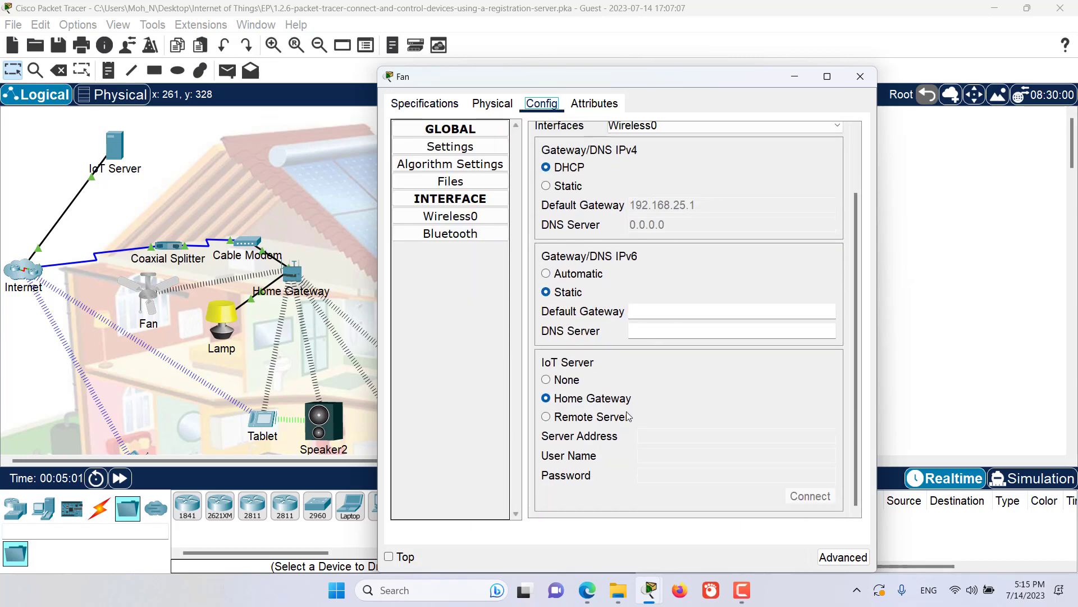
click(565, 418)
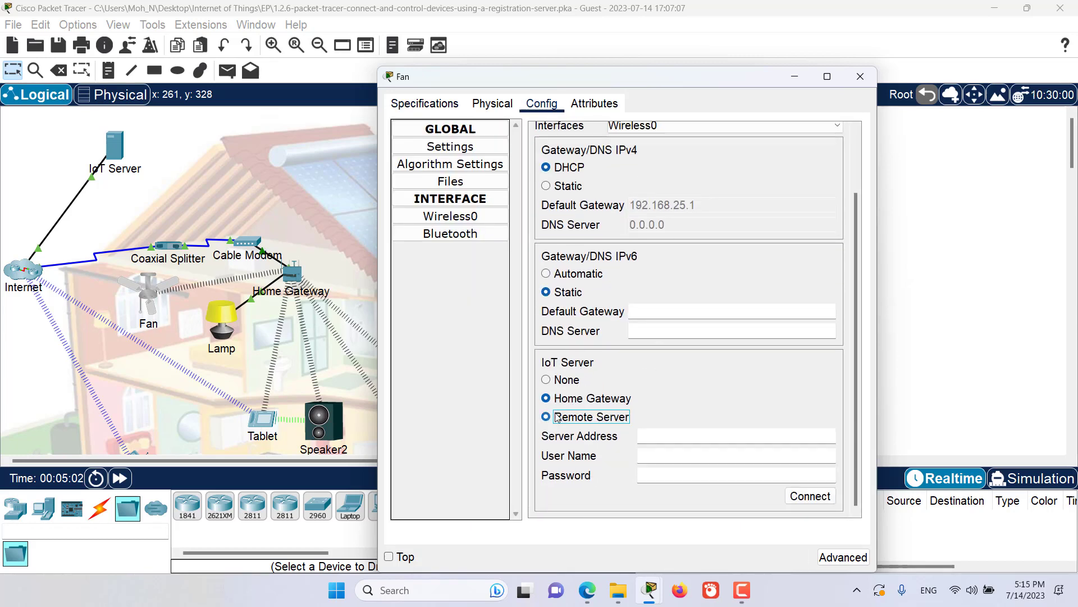
click(657, 435)
text(20)
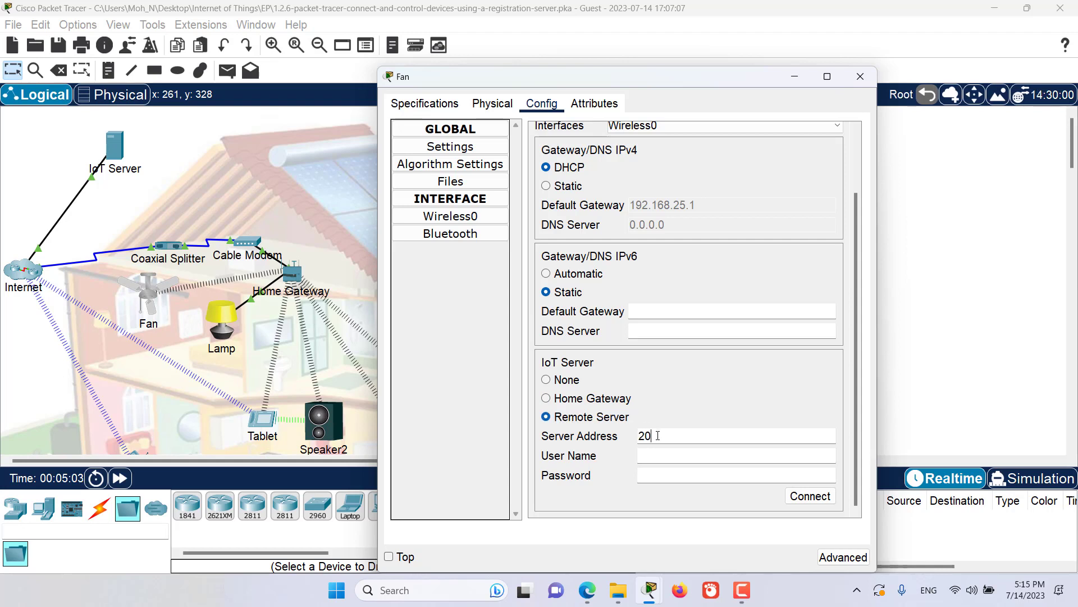
text(3.0.0.3)
key(Tab)
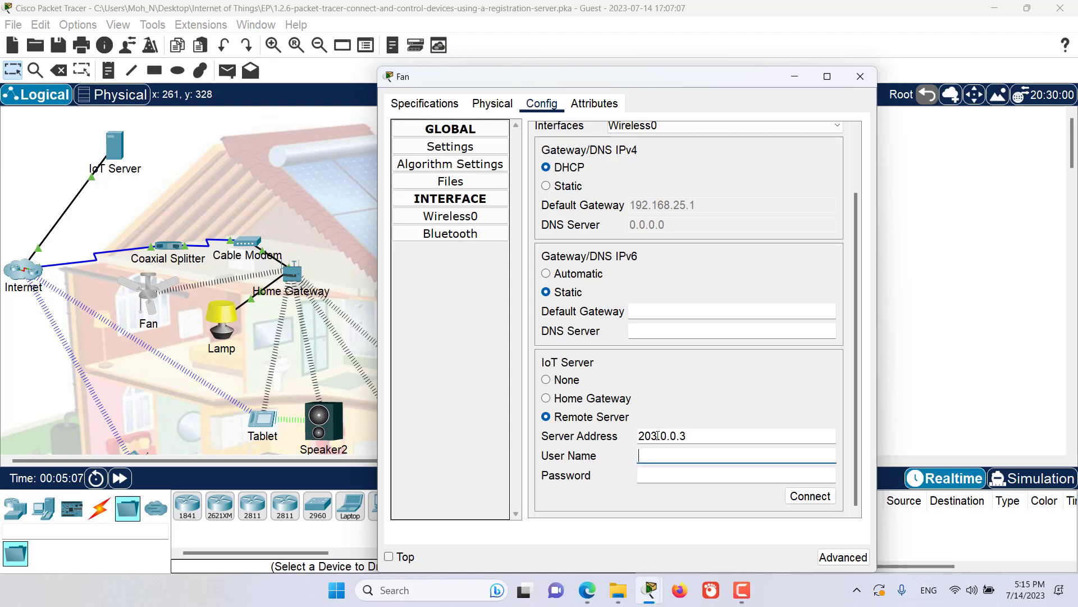
text(home)
key(Tab)
text(home)
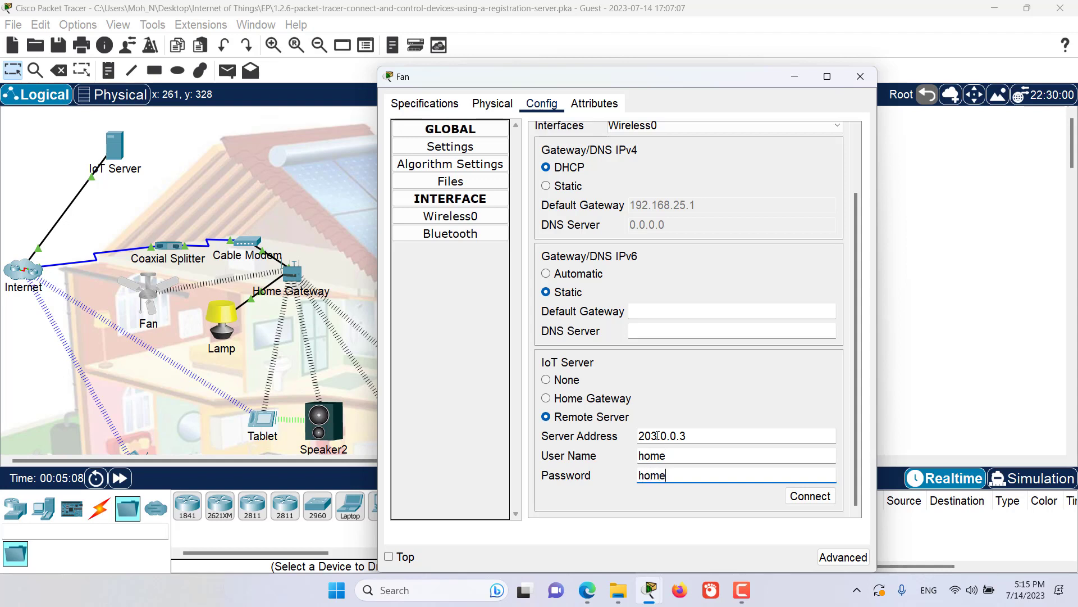
click(817, 497)
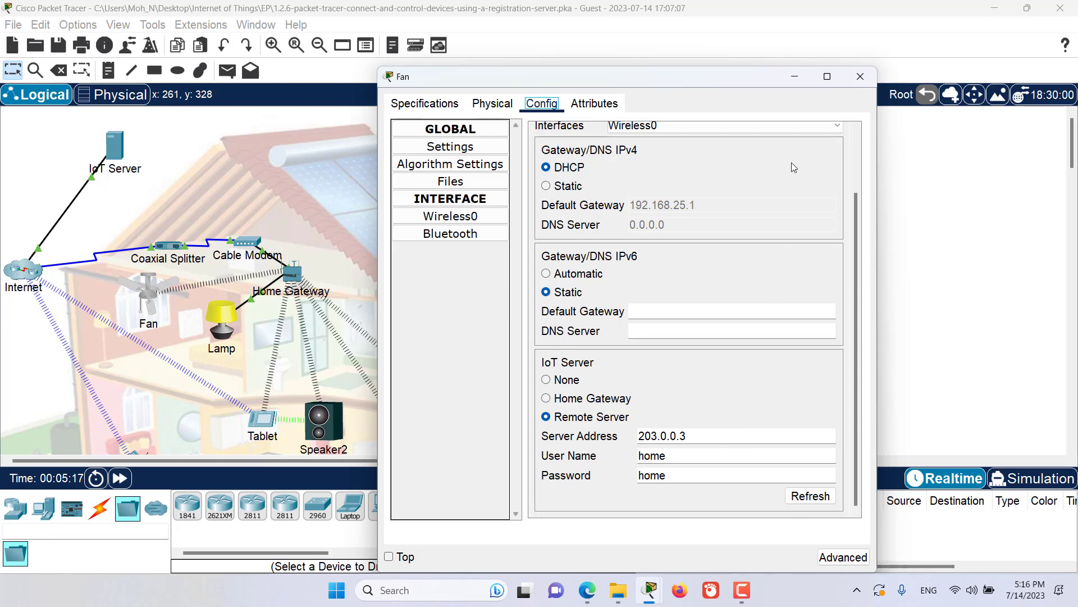
click(794, 77)
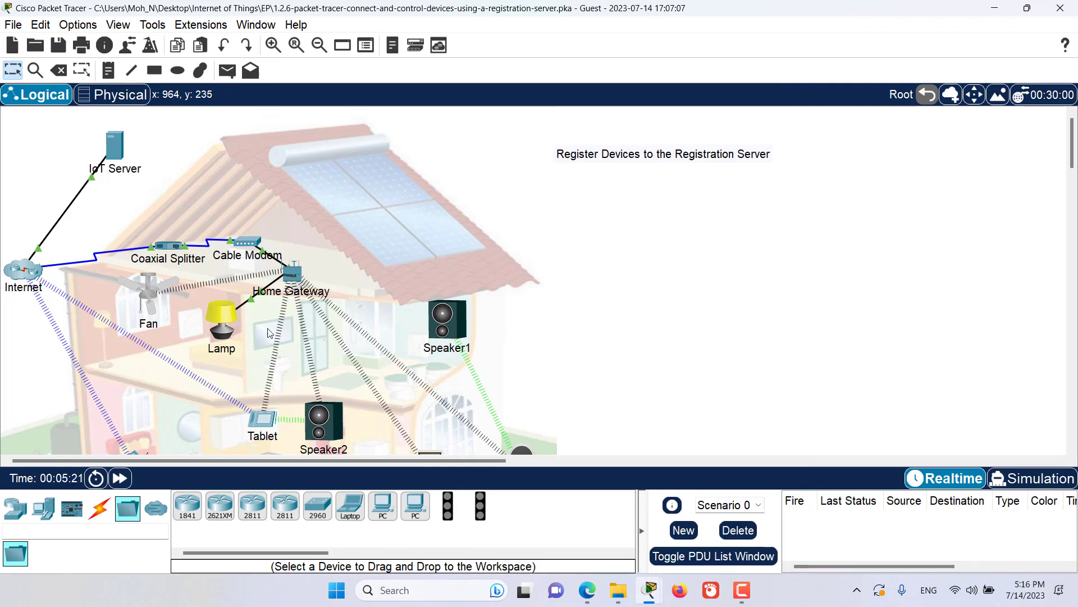
- Connect the Lamp to Remote Server 203.0.0.3 with the account credentials and close its window
click(229, 329)
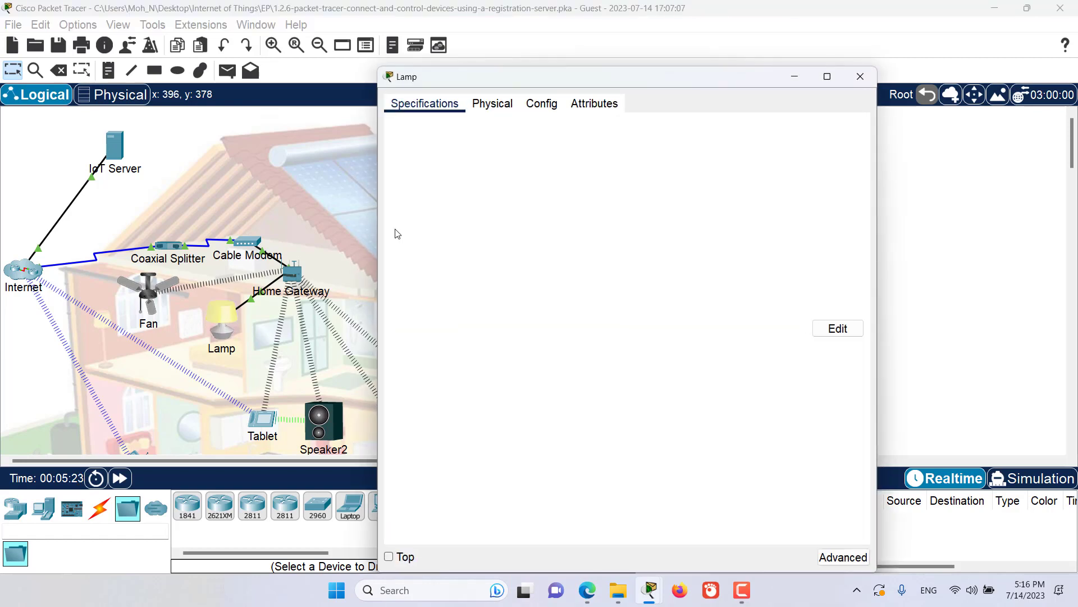
scroll(640, 254, down, 2)
click(589, 416)
click(661, 436)
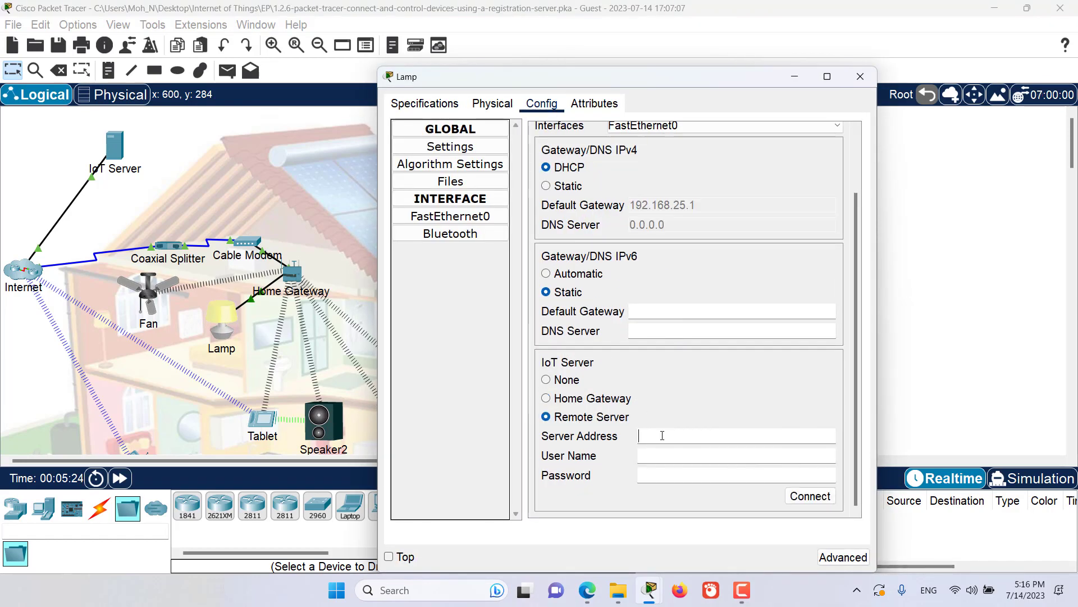
text(203.0.0.3)
key(Tab)
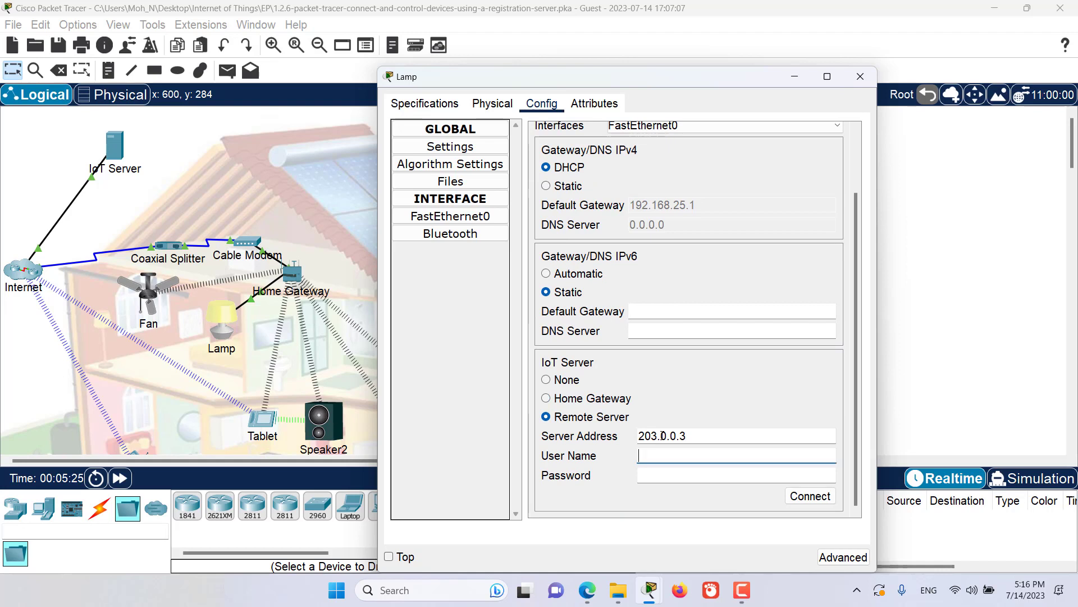
text(home)
key(Tab)
text(home)
click(821, 499)
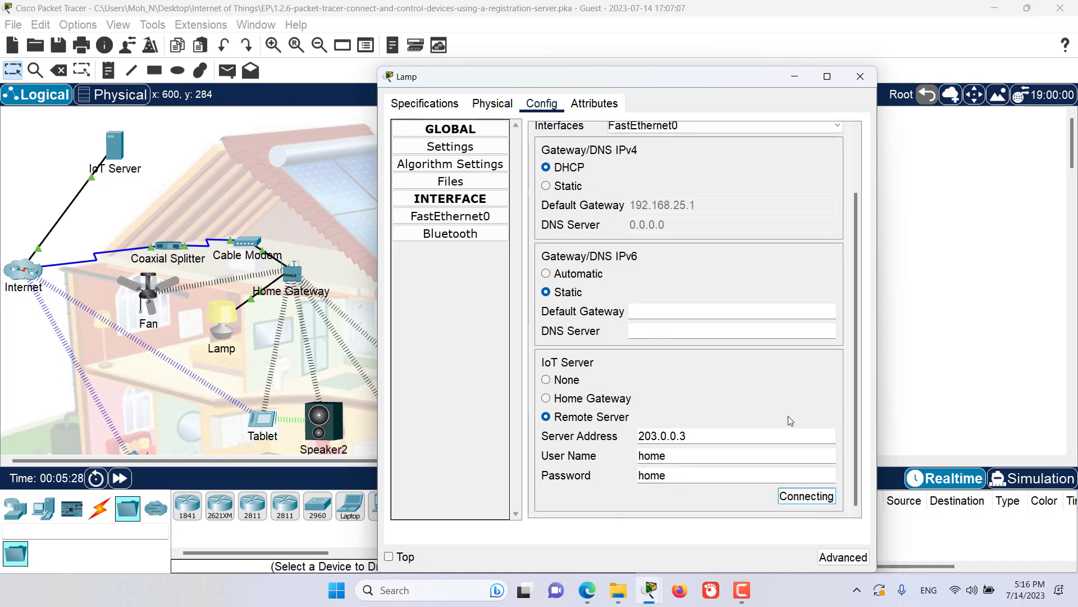
click(860, 76)
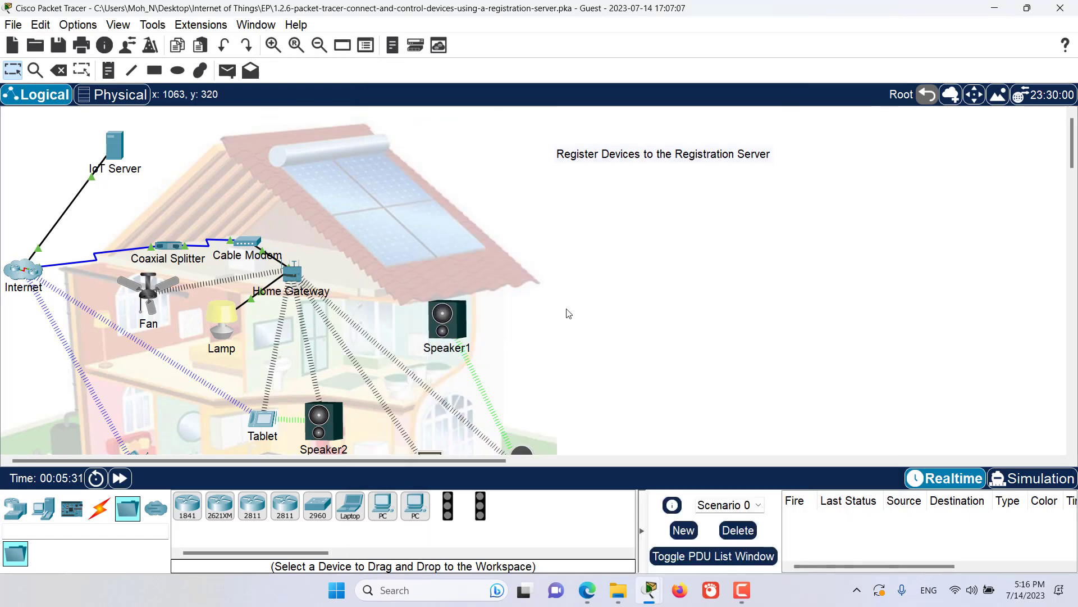
- Connect the Door to Remote Server 203.0.0.3 with the account credentials and close its window
scroll(569, 314, down, 3)
double_click(437, 371)
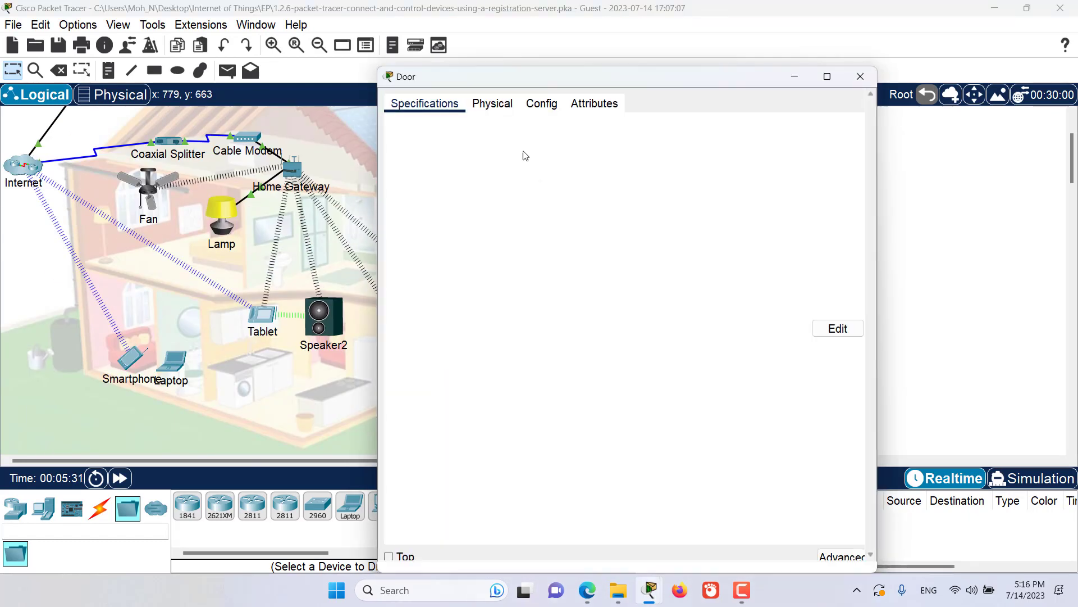
click(541, 104)
click(584, 494)
scroll(618, 478, down, 1)
click(670, 449)
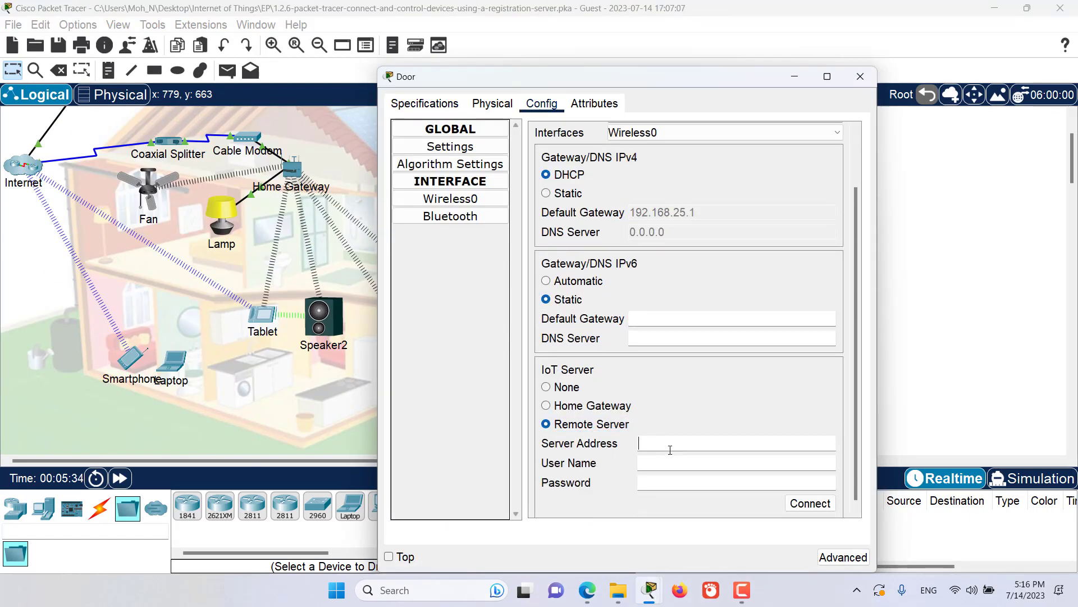
text(203.0.0.3)
key(Tab)
text(hom)
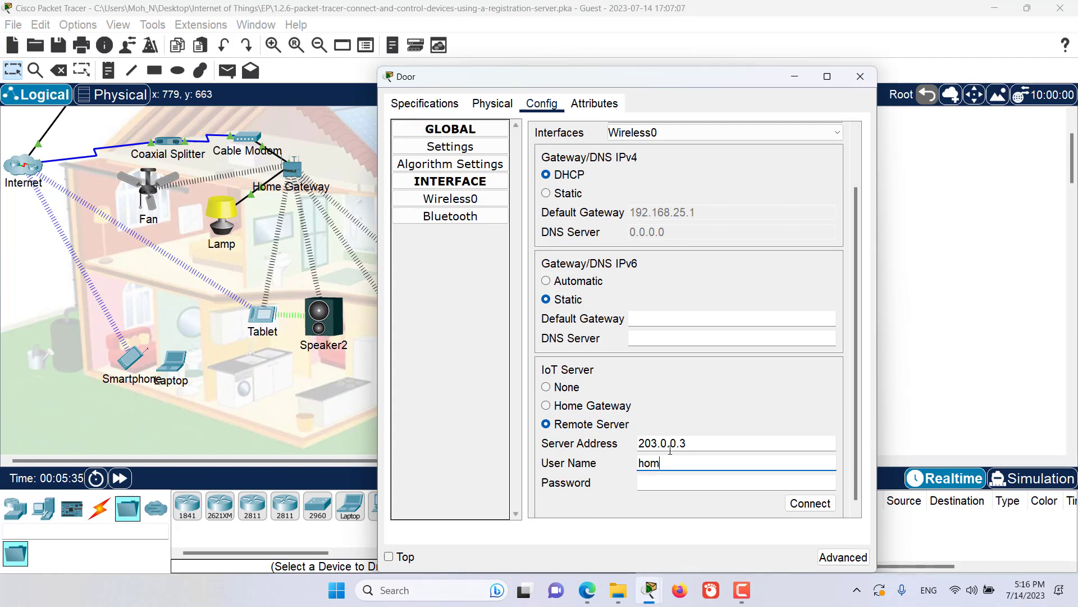
text(e)
key(Tab)
text(home)
click(793, 503)
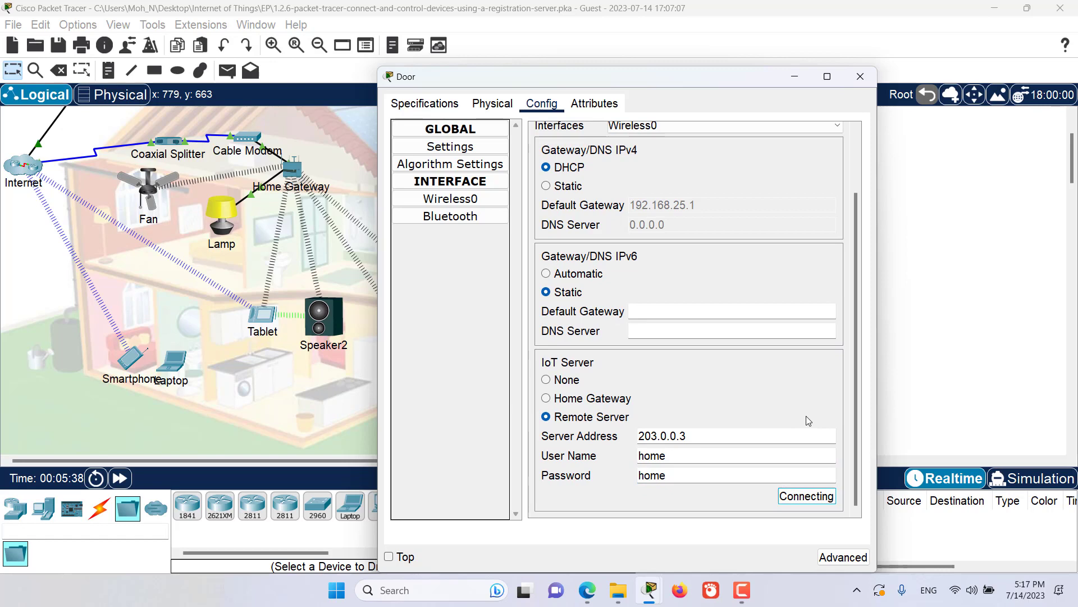
click(794, 76)
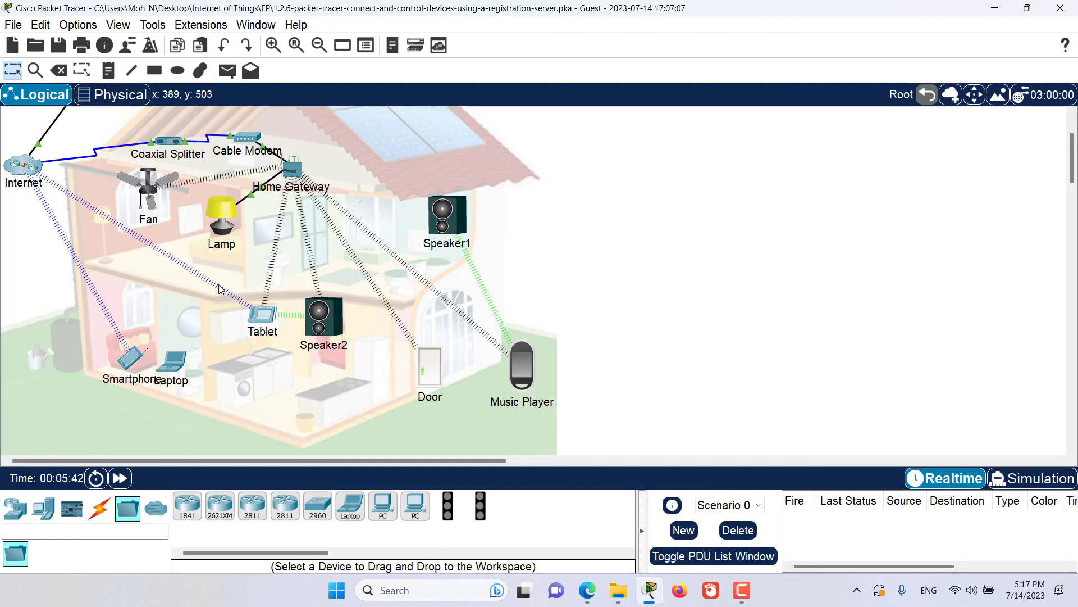
- On the Tablet's 203.0.0.3 device page, expand the Fan and switch it to Low, then High
scroll(556, 269, up, 3)
scroll(420, 188, down, 2)
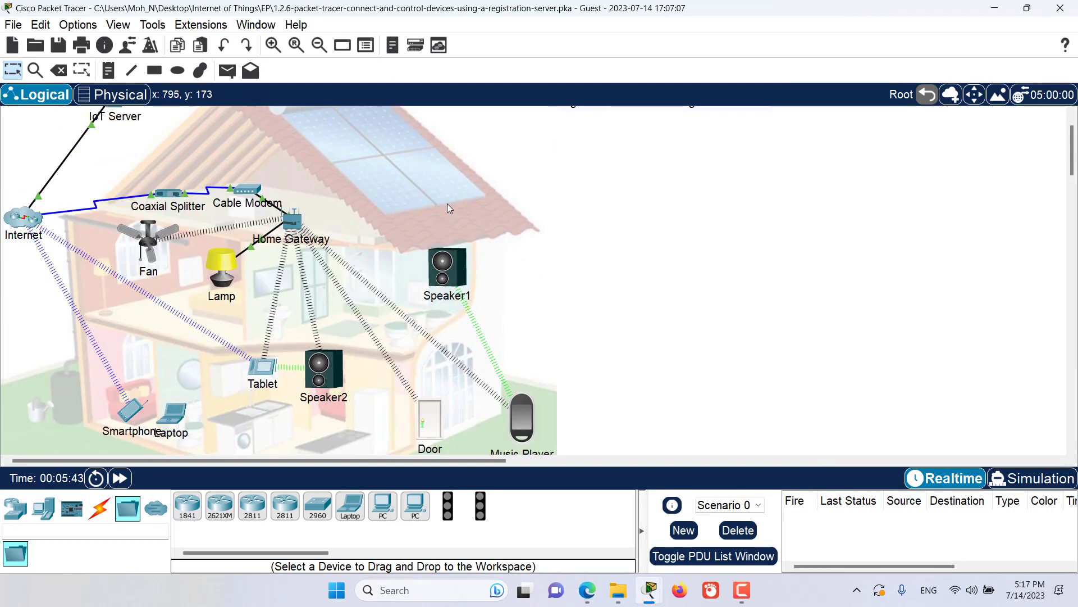
click(266, 366)
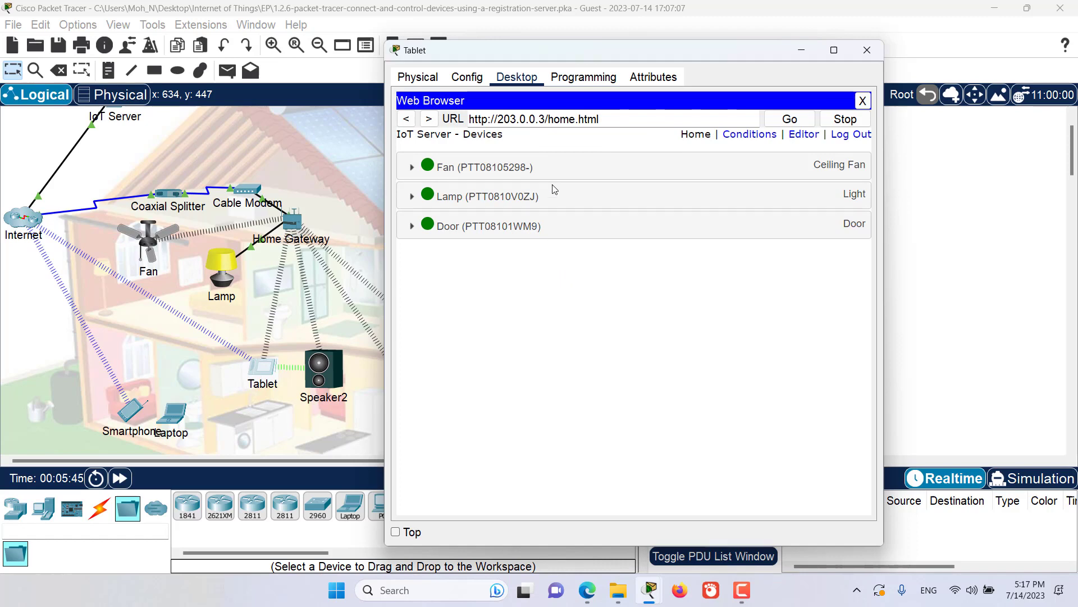
click(500, 174)
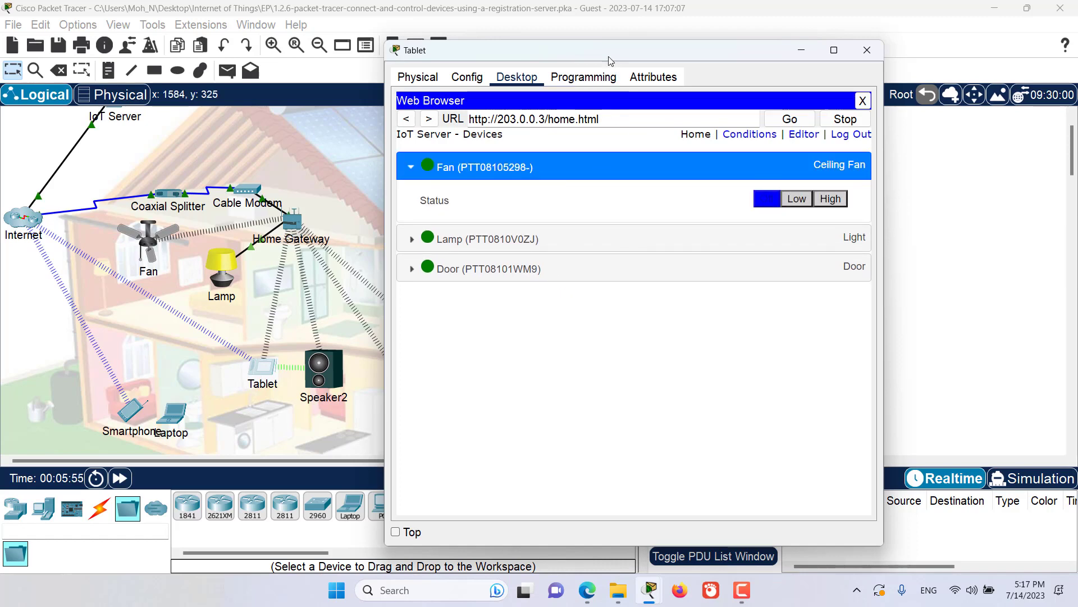
drag(610, 62, 741, 58)
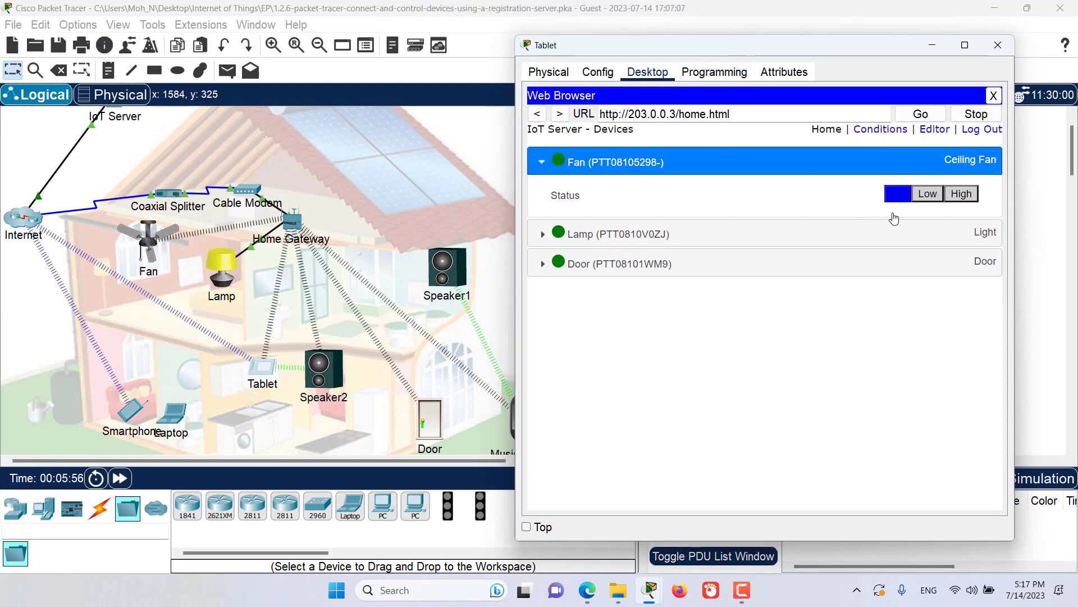
click(936, 196)
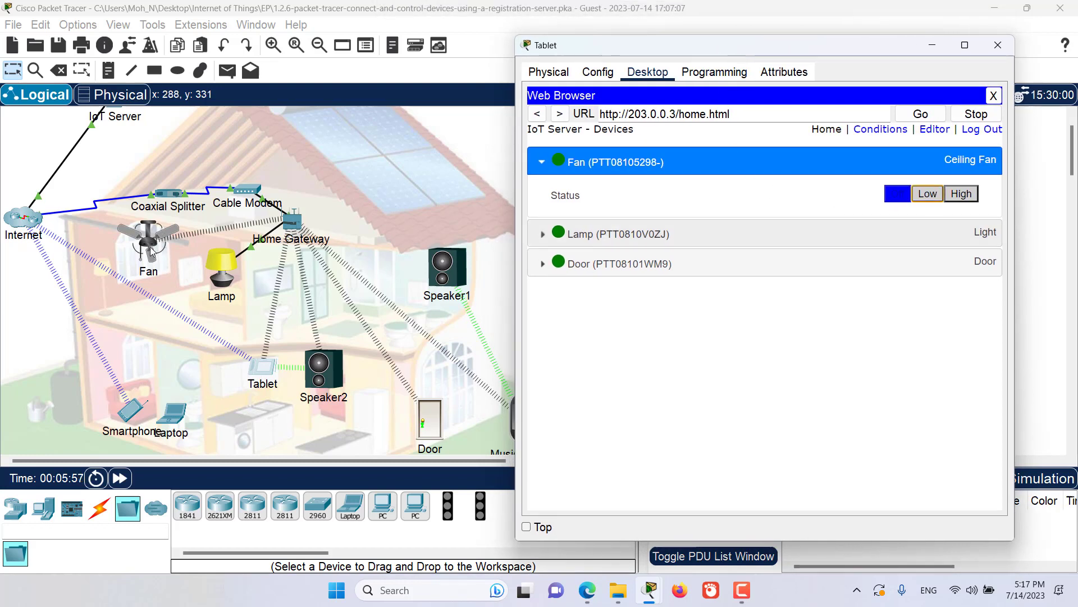
click(962, 194)
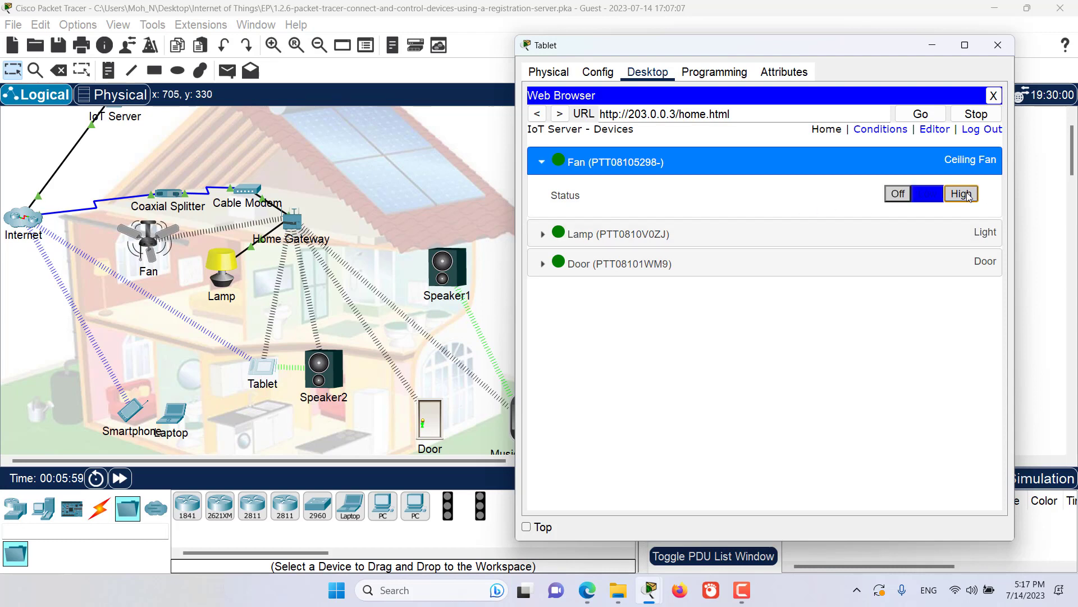